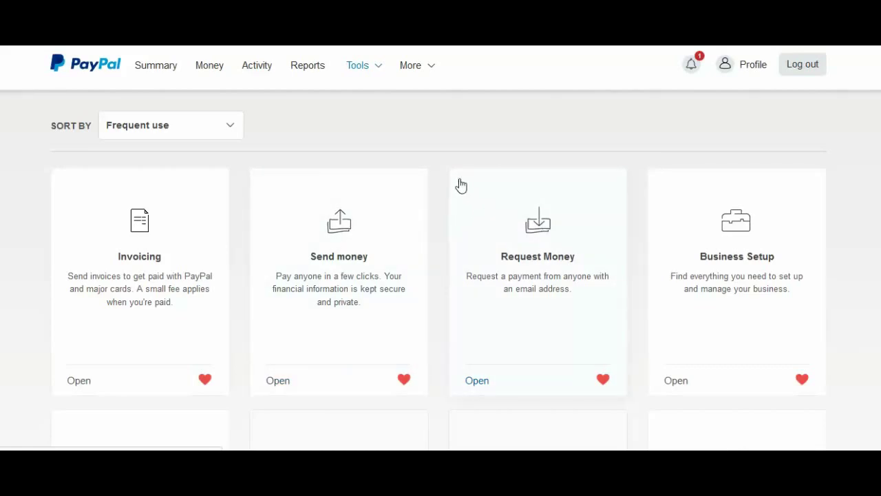
Scroll the Tools page down to the PayPal buttons card
scroll(459, 191, down, 3)
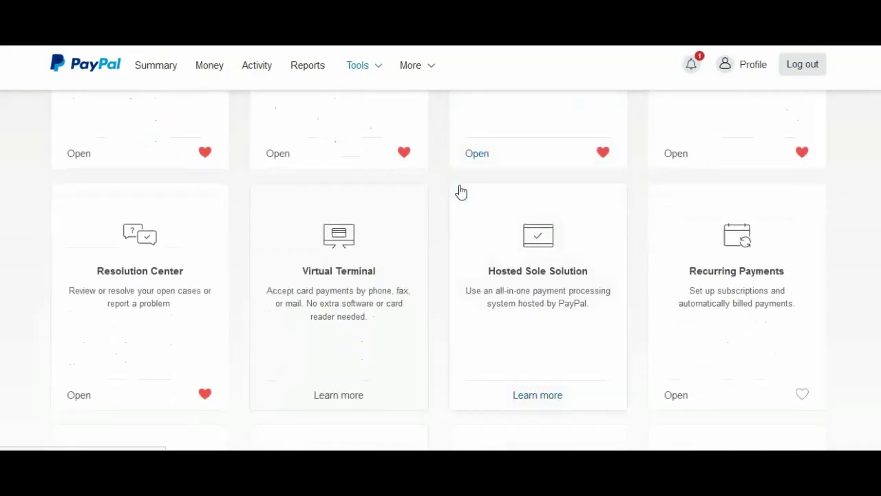
scroll(458, 195, down, 2)
scroll(456, 199, down, 3)
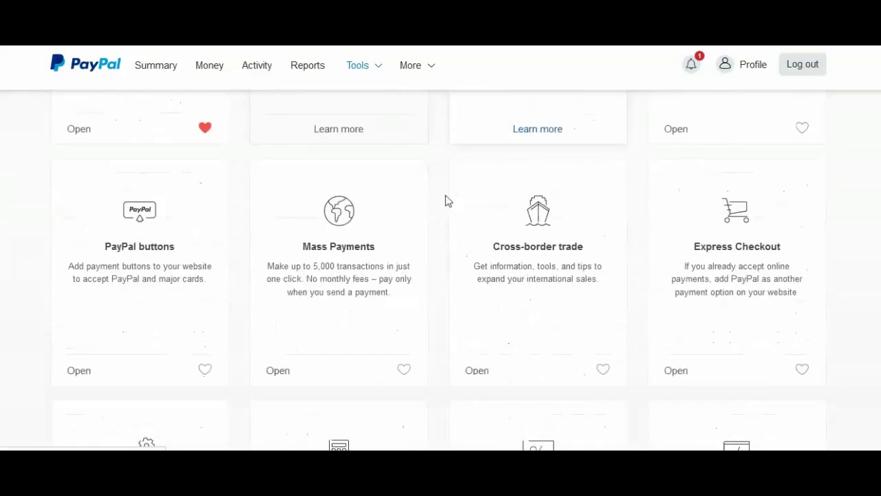
Open the PayPal buttons tool and start creating a new button
click(175, 228)
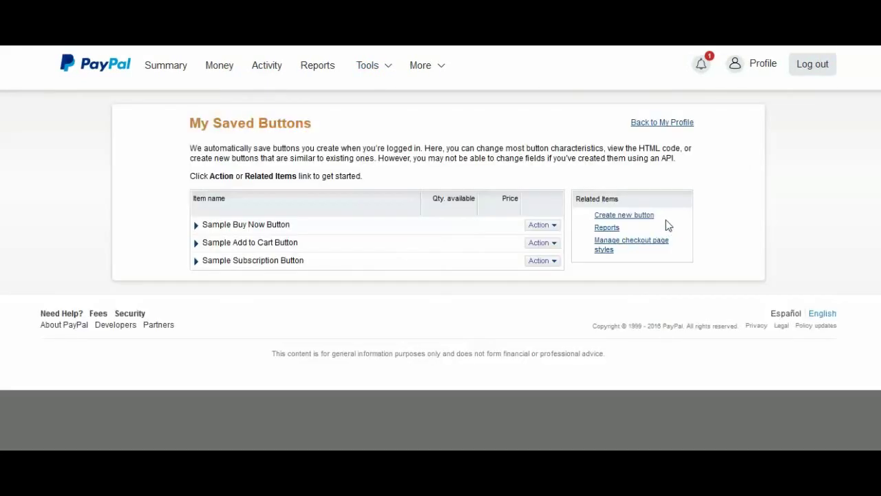
click(644, 217)
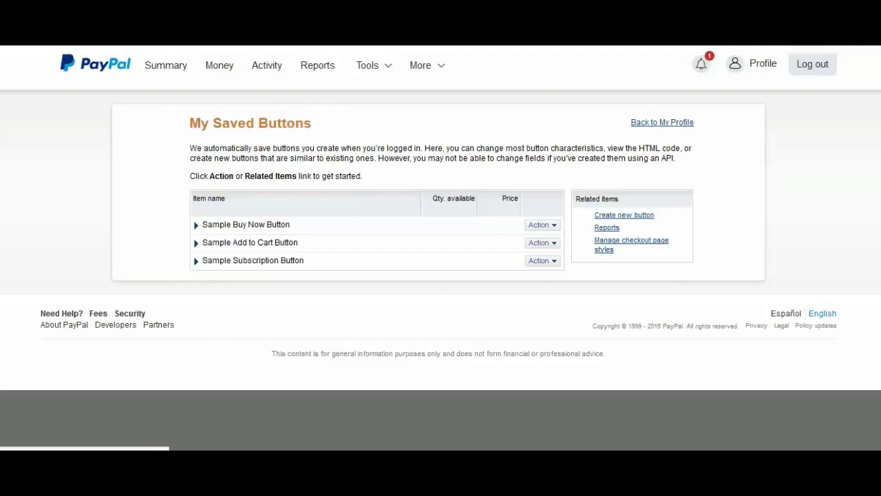
Set the button type to Donations and expand the text and appearance options
click(274, 276)
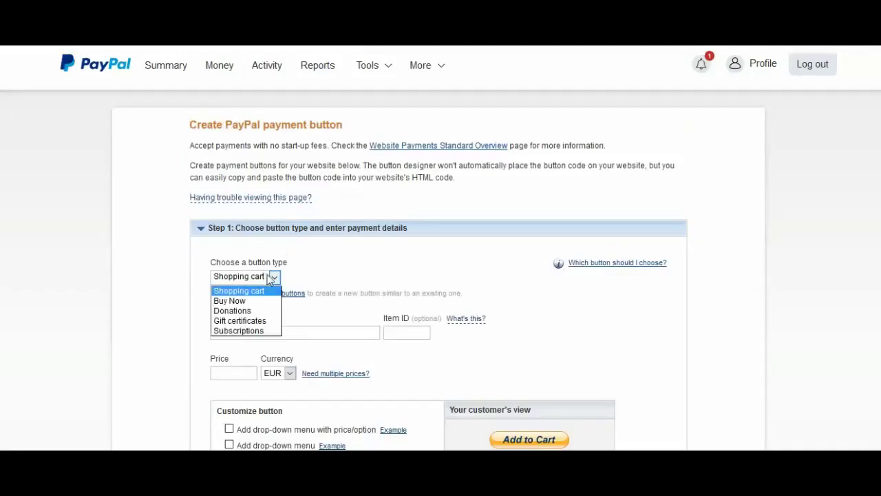
click(252, 311)
scroll(316, 309, down, 2)
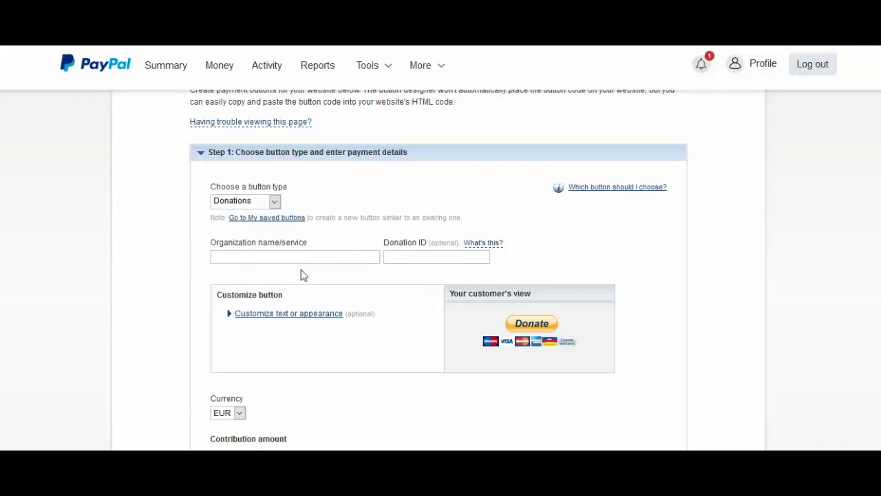
scroll(301, 273, down, 2)
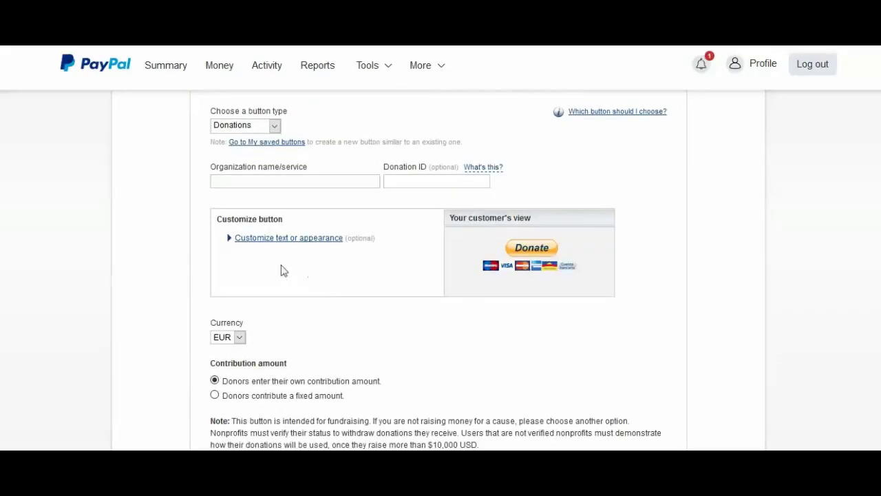
click(229, 238)
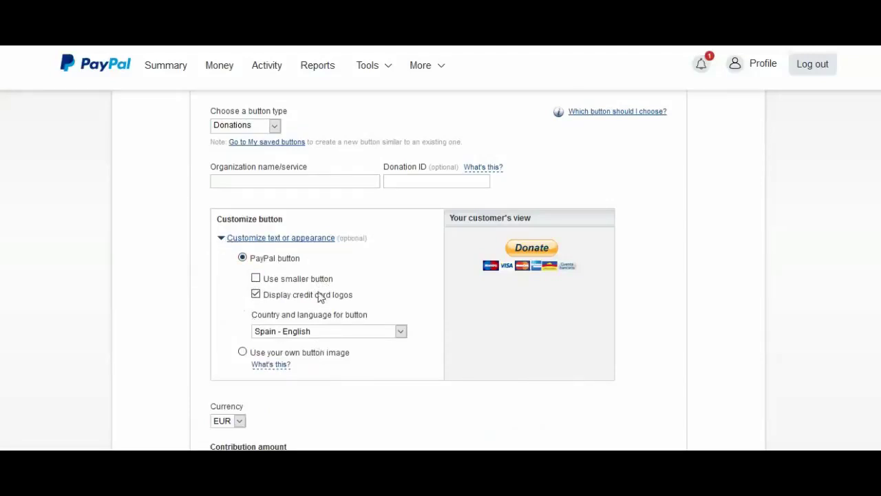
scroll(318, 296, down, 2)
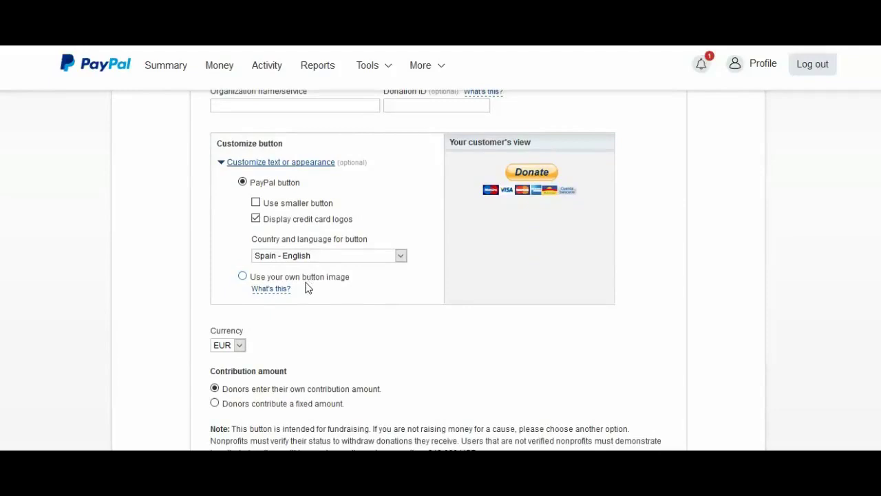
scroll(305, 293, up, 5)
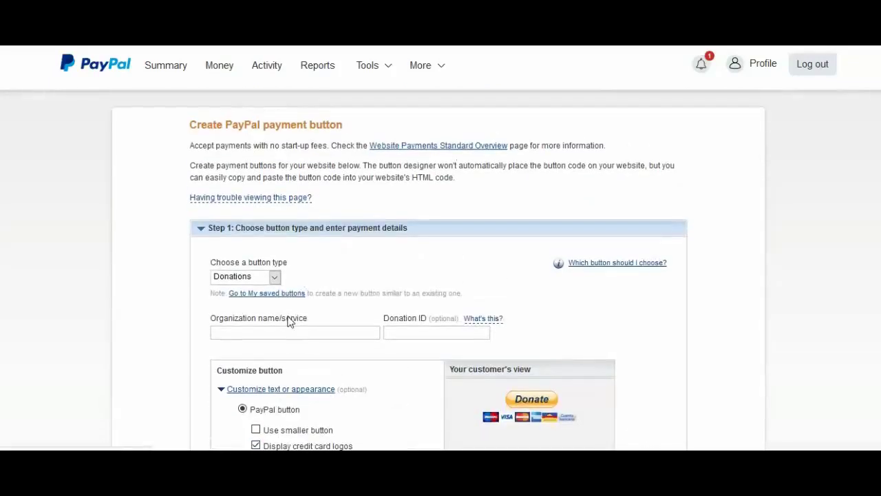
Replace the camera equipment organization name with a request to buy some fuel
click(291, 330)
text(Buy new camera equipmen)
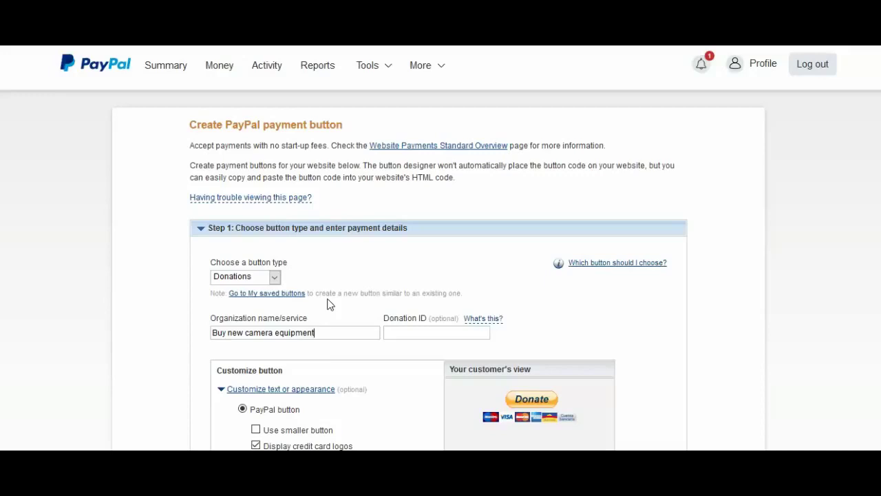
key(BackSpace)
key(BackSpace)
key(BackSpace)
key(BackSpace)
key(BackSpace)
key(BackSpace)
text(Buy Ma)
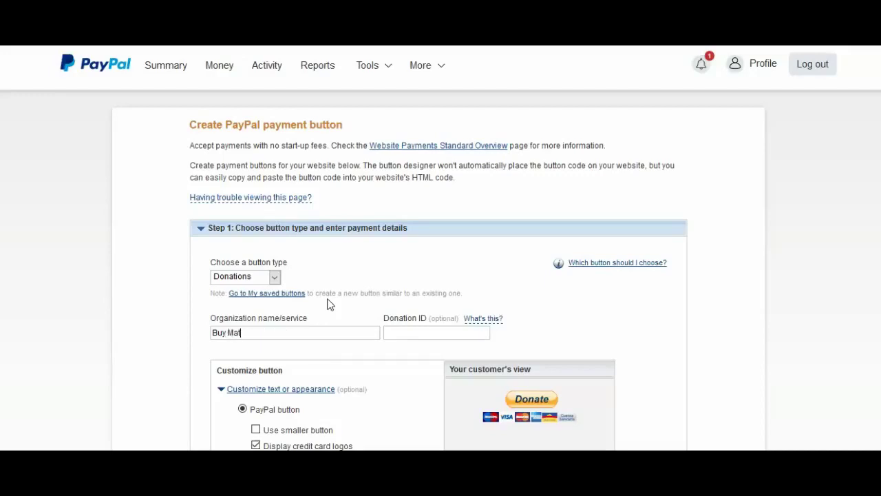
text(t some fuel.)
scroll(399, 255, down, 1)
scroll(399, 260, down, 1)
scroll(399, 255, down, 1)
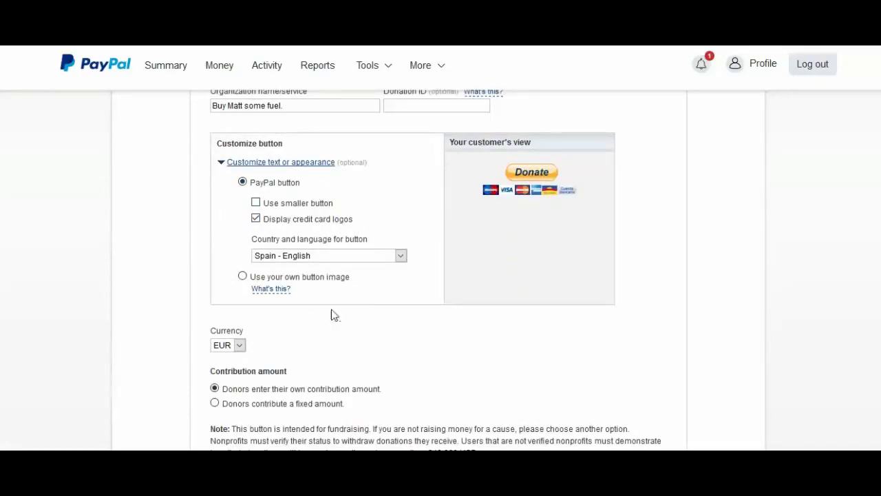
Expand the advanced features and set the shipping address request to No
scroll(333, 301, down, 1)
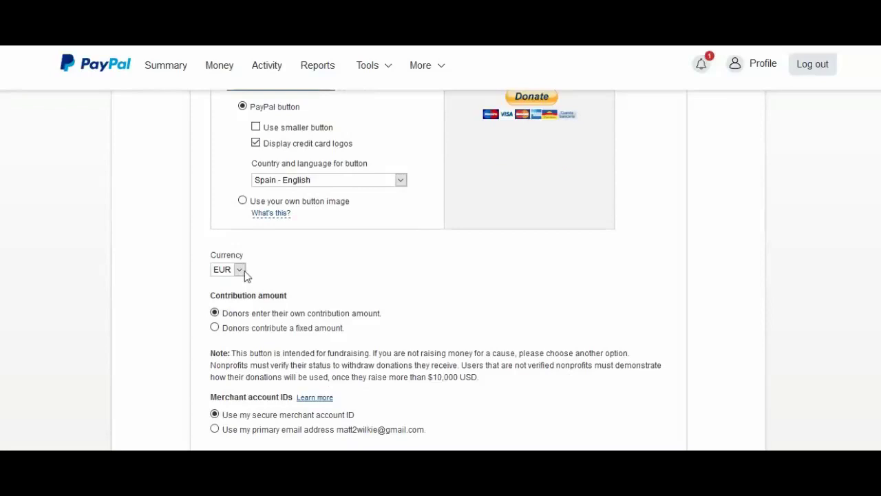
scroll(405, 289, down, 1)
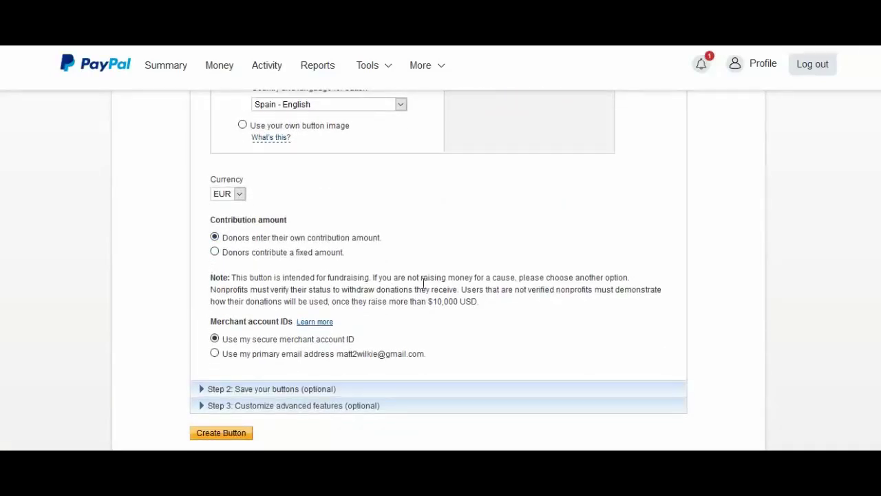
scroll(444, 319, down, 1)
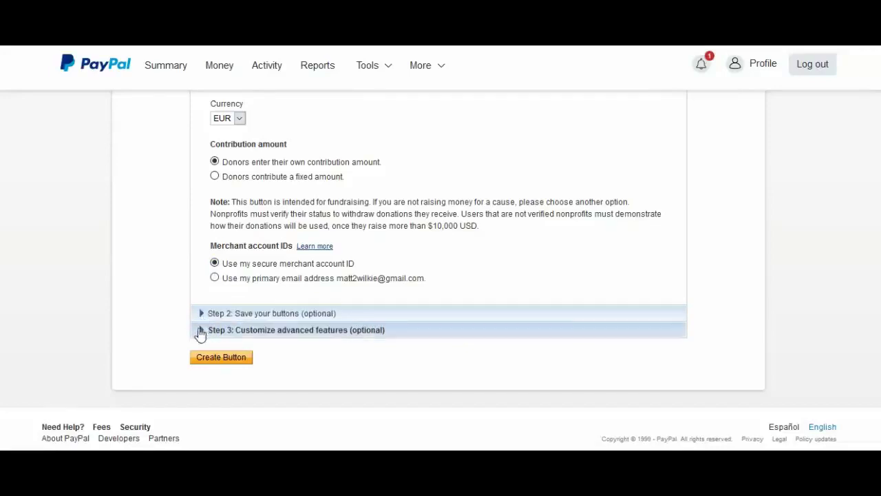
click(198, 330)
scroll(197, 334, down, 6)
scroll(199, 287, up, 3)
scroll(200, 287, up, 2)
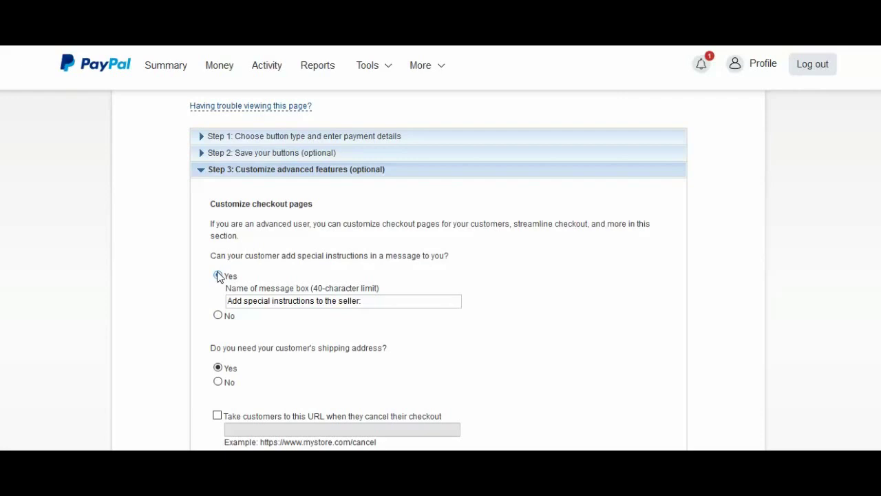
scroll(161, 324, down, 2)
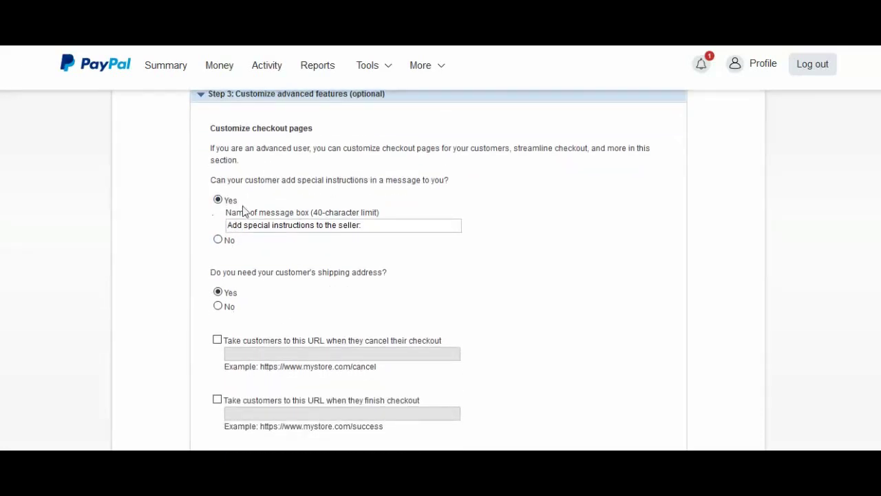
scroll(326, 294, down, 2)
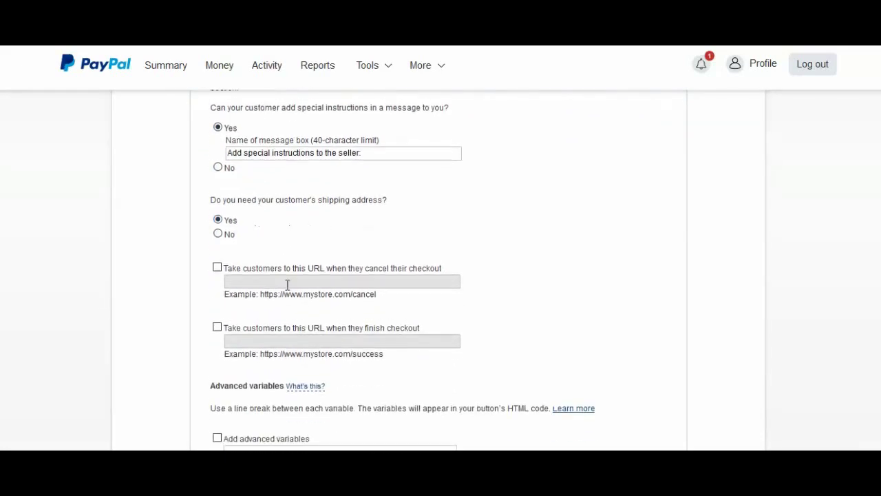
click(217, 230)
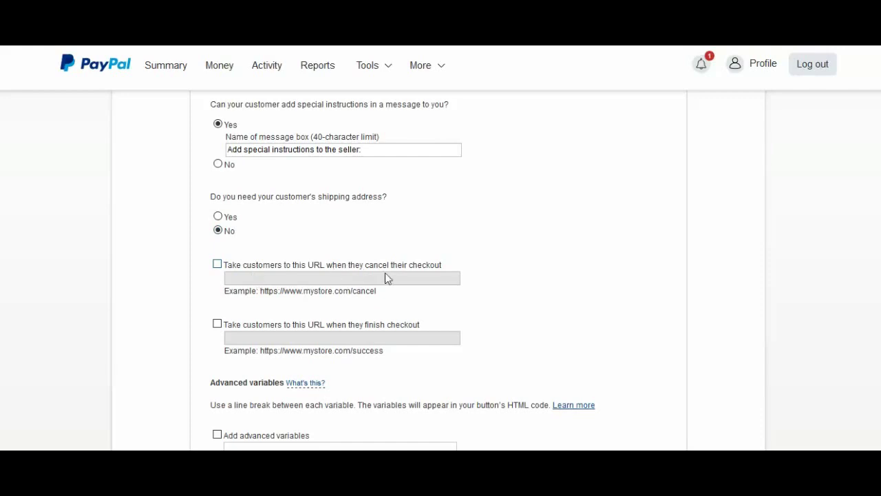
scroll(396, 365, down, 4)
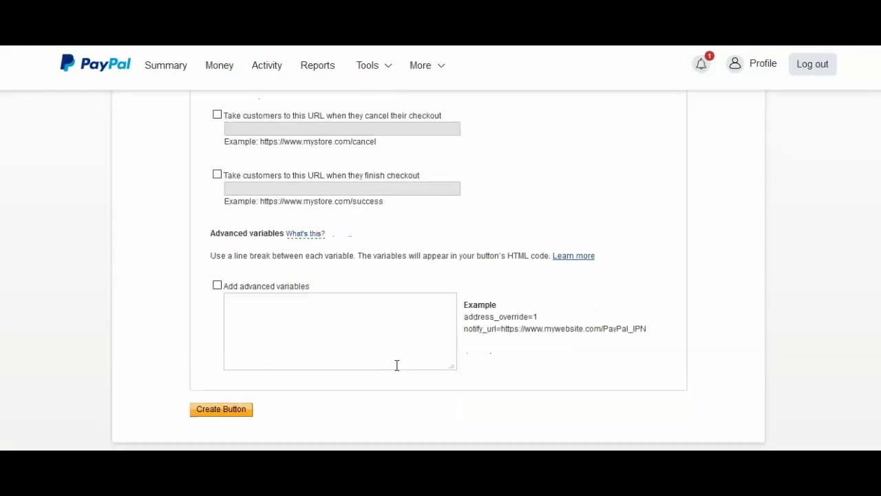
scroll(397, 364, up, 3)
scroll(297, 249, up, 3)
scroll(283, 252, up, 5)
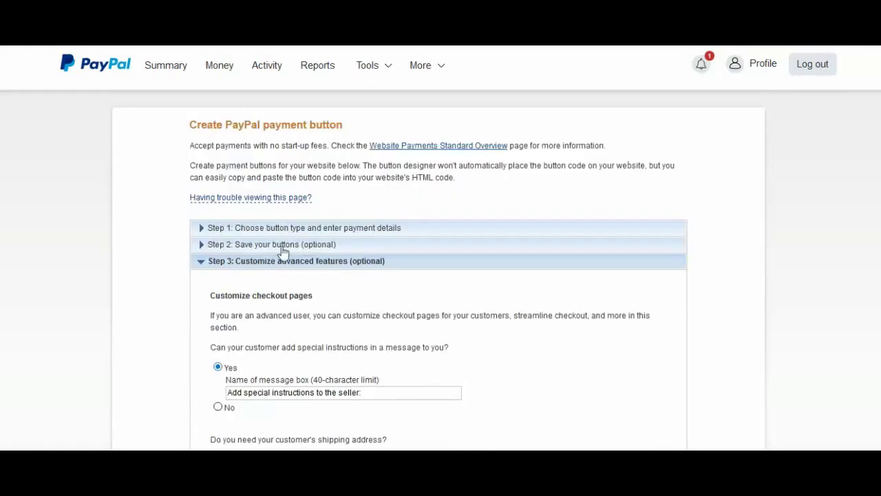
Collapse the advanced features and create the donate button to generate its code
click(201, 263)
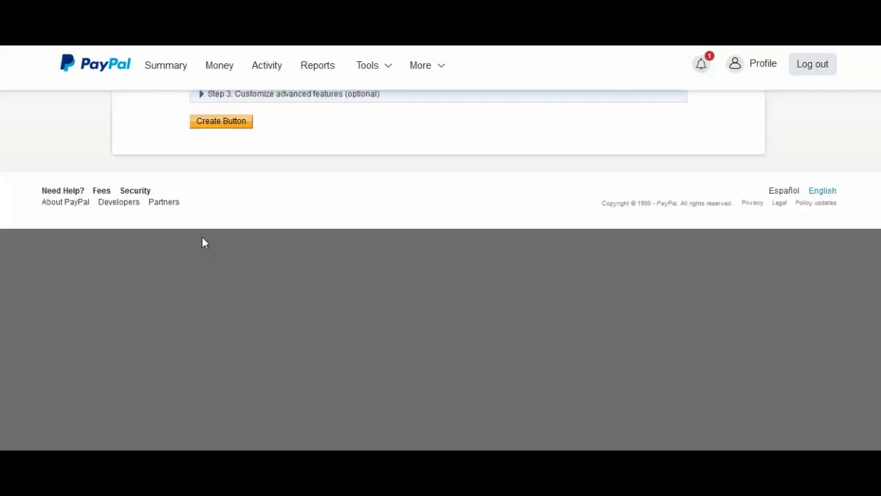
scroll(227, 184, up, 3)
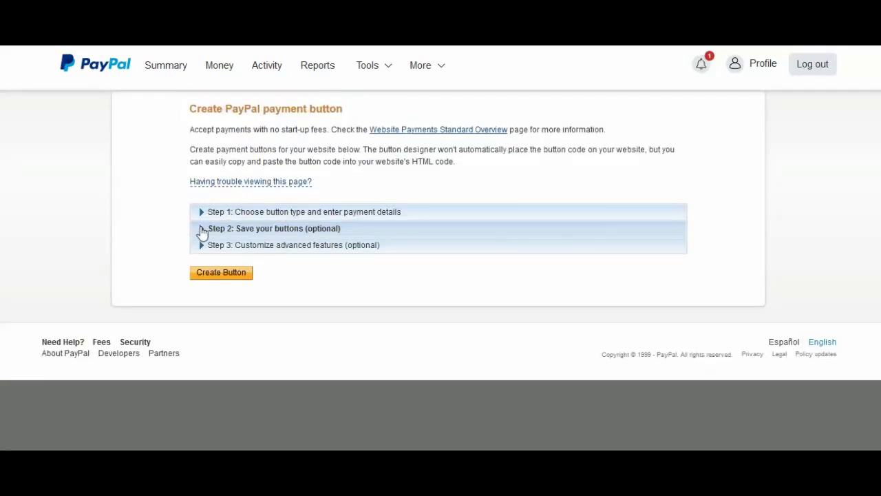
click(204, 233)
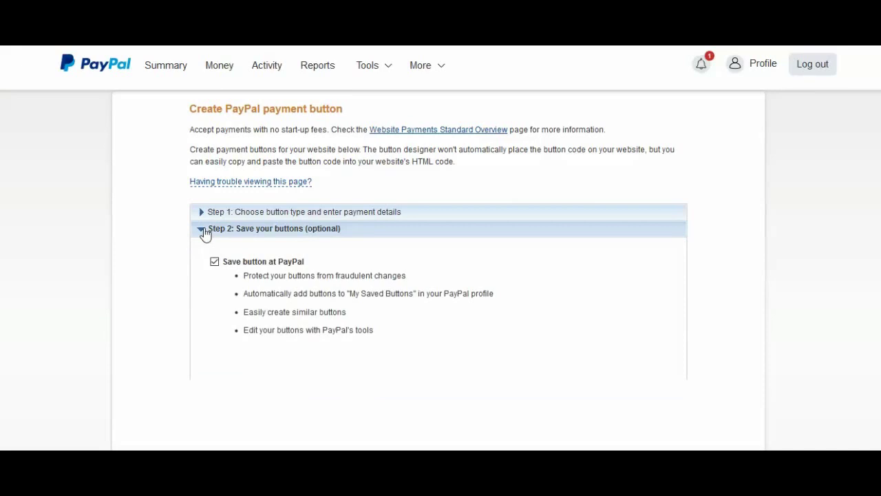
scroll(209, 241, down, 3)
click(222, 265)
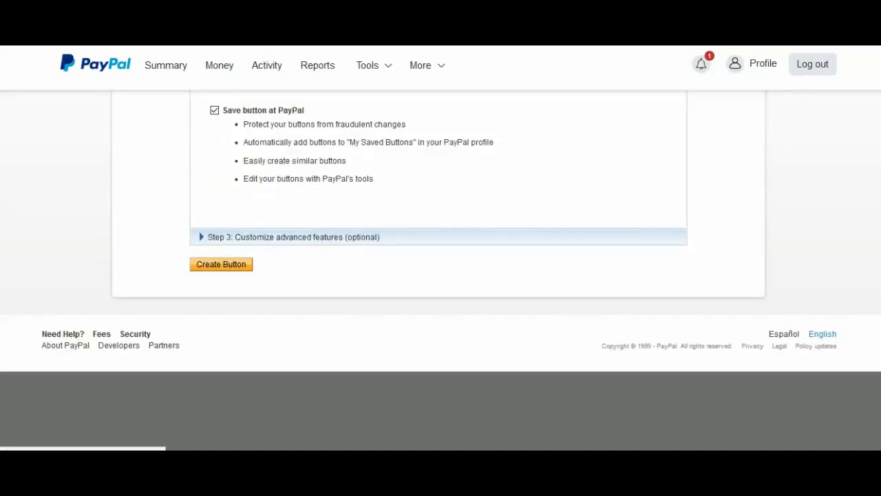
Show the button code as an Email link and copy the donate URL
scroll(372, 220, down, 3)
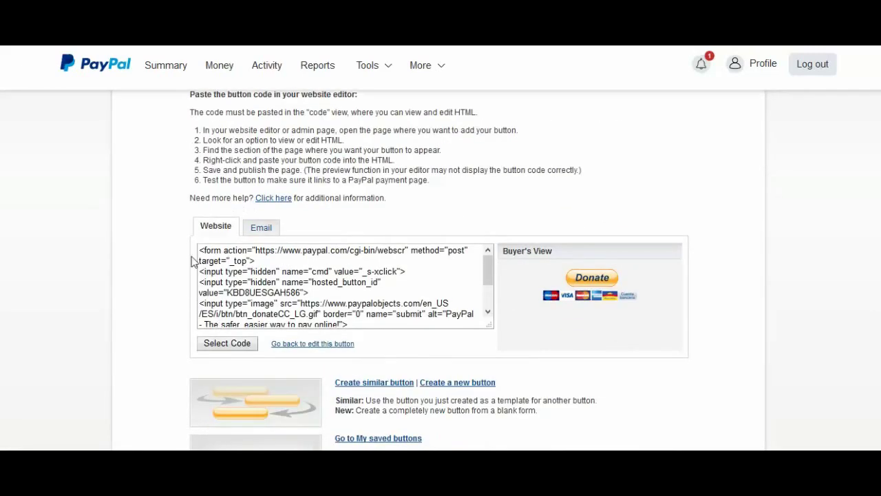
scroll(370, 328, down, 1)
scroll(358, 293, down, 2)
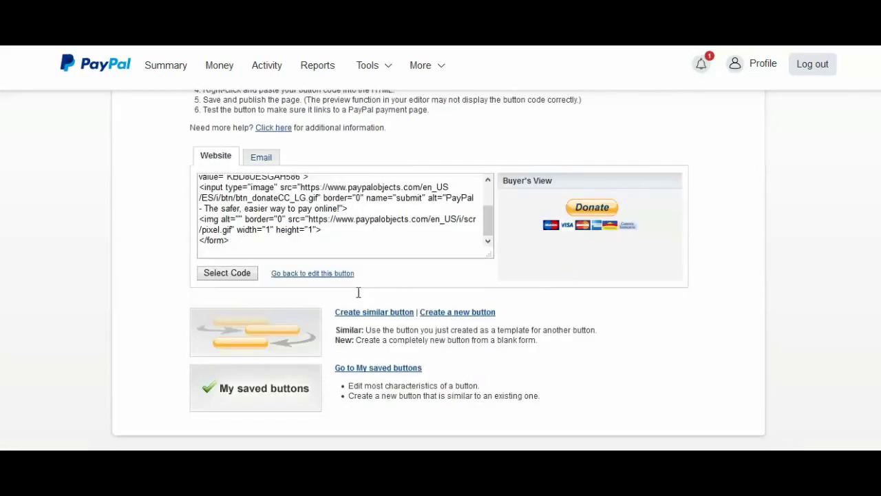
scroll(330, 303, up, 3)
scroll(302, 309, up, 1)
scroll(305, 342, up, 3)
scroll(305, 343, up, 2)
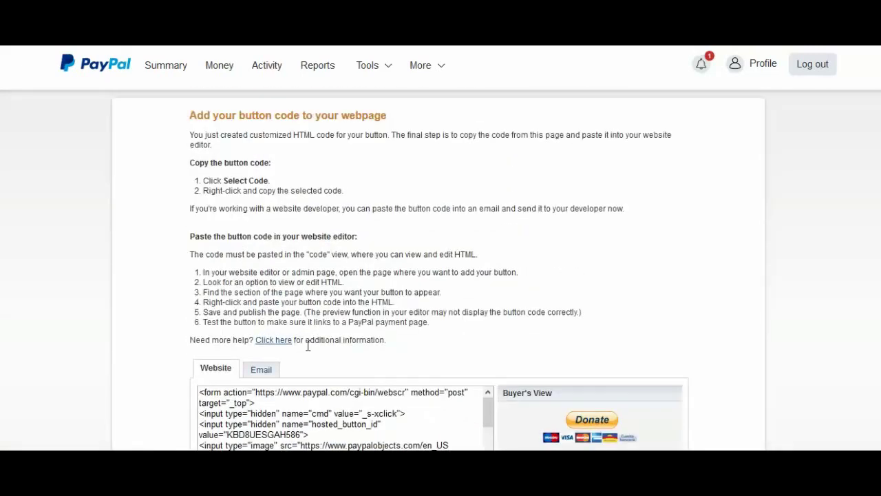
scroll(341, 357, down, 2)
scroll(339, 350, down, 1)
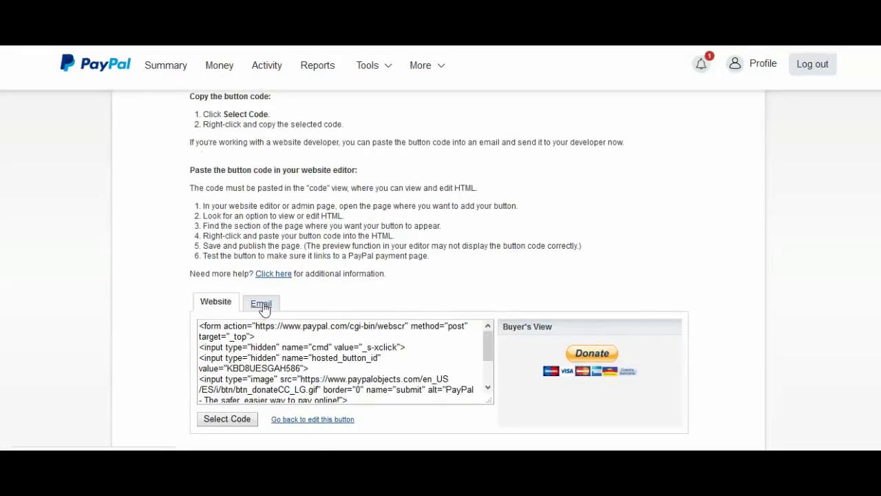
click(261, 303)
click(340, 336)
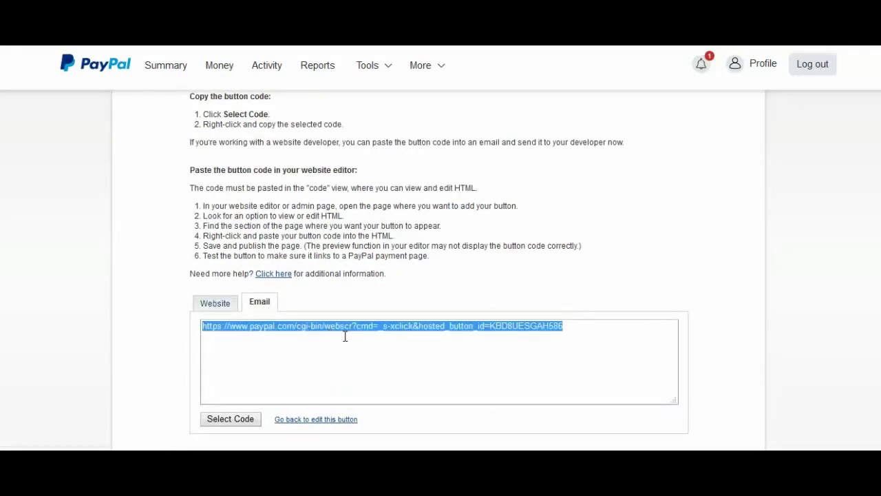
right_click(358, 334)
click(386, 377)
right_click(318, 329)
click(355, 373)
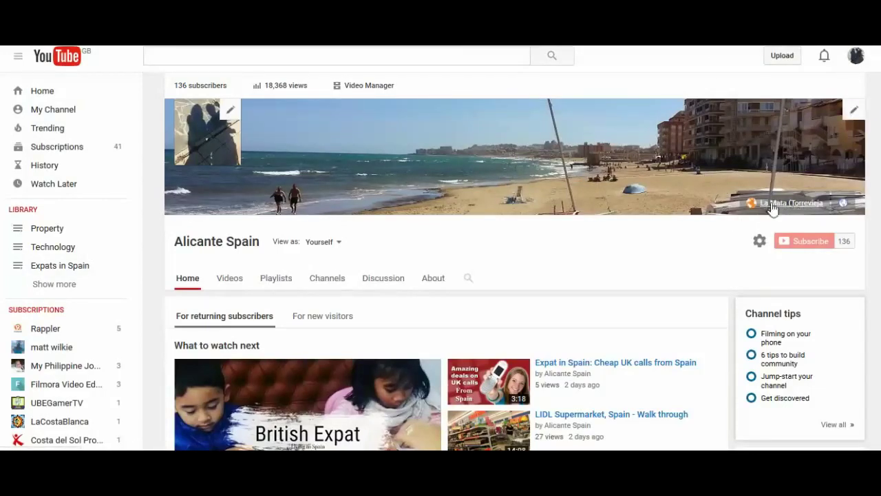
Choose Edit links from the channel banner's pencil menu
click(854, 113)
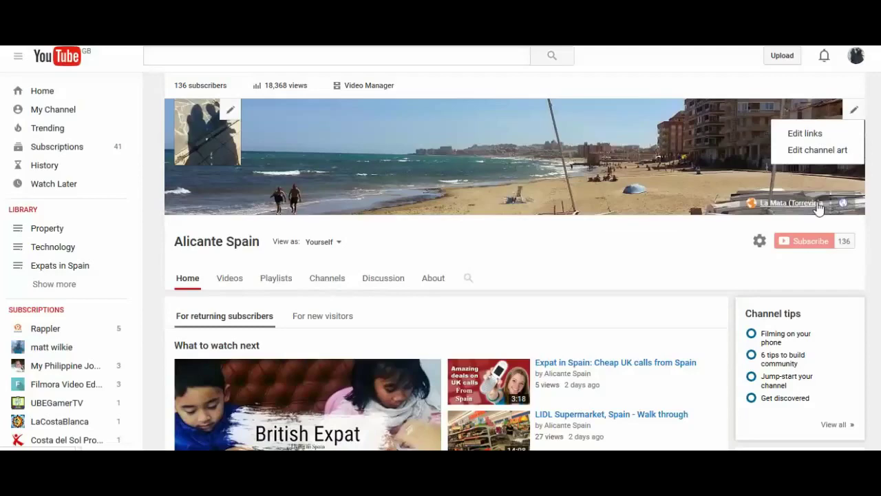
click(845, 137)
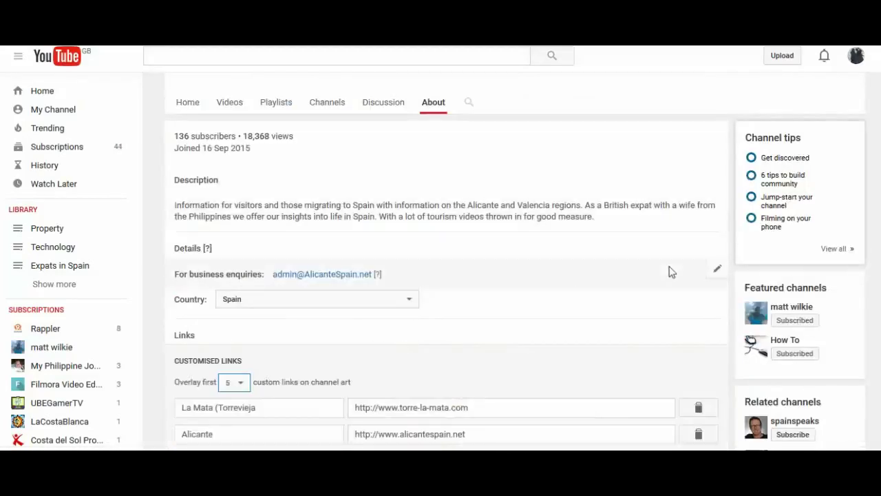
Add a third custom link with the pasted PayPal donate URL and a fuel-request title
scroll(539, 315, down, 1)
scroll(475, 315, down, 1)
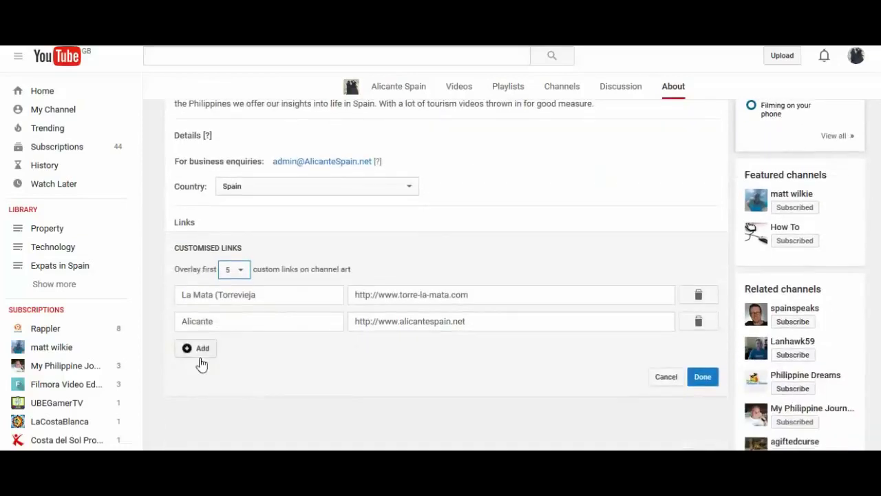
click(201, 350)
click(254, 351)
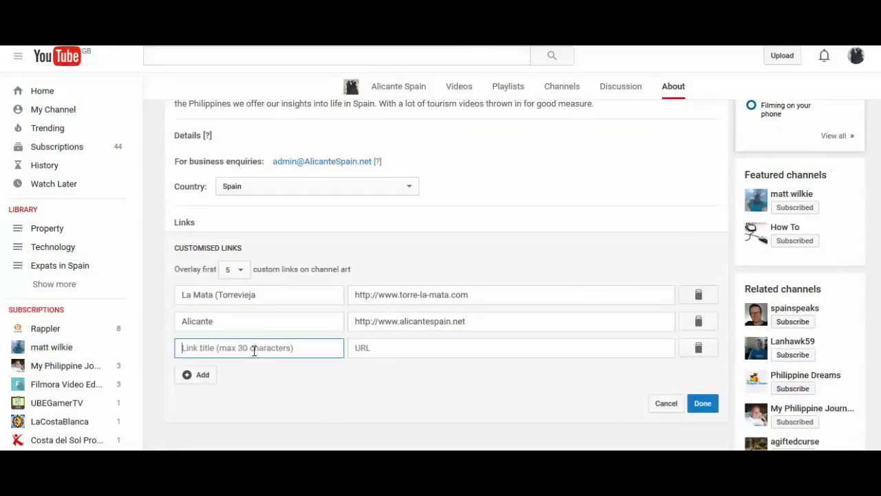
click(410, 357)
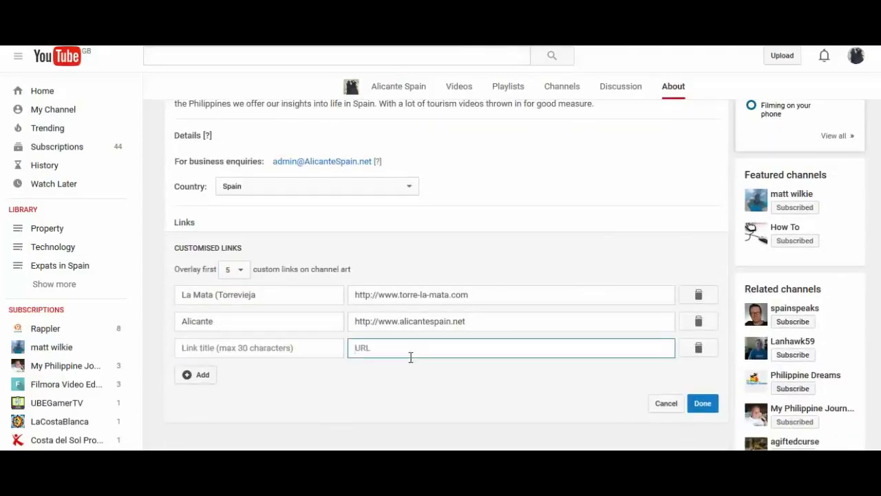
key(ctrl+v)
click(301, 347)
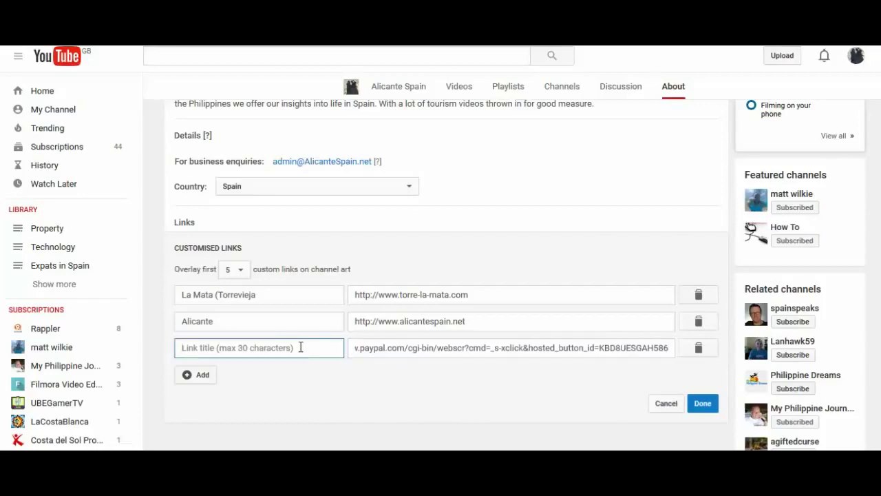
text(Buy Matt Some fuel)
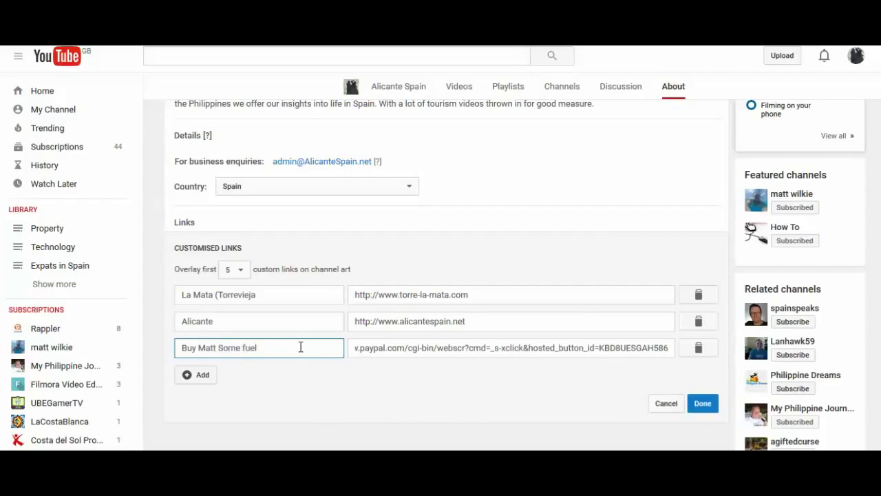
click(281, 380)
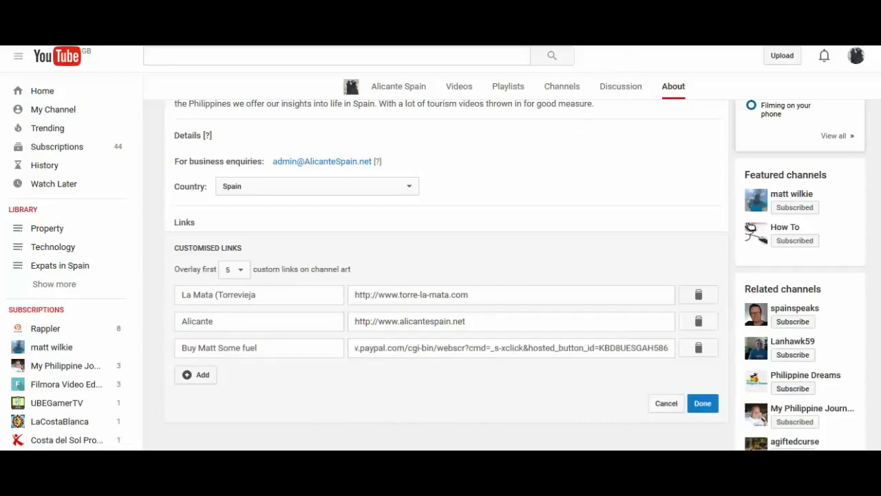
Add a spare link row and move the La Mata URL and title into it
click(620, 348)
key(ctrl+a)
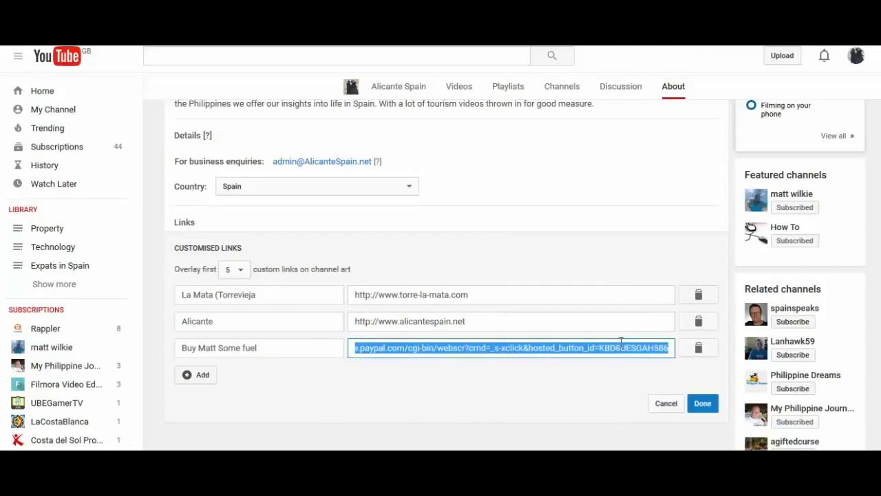
click(200, 371)
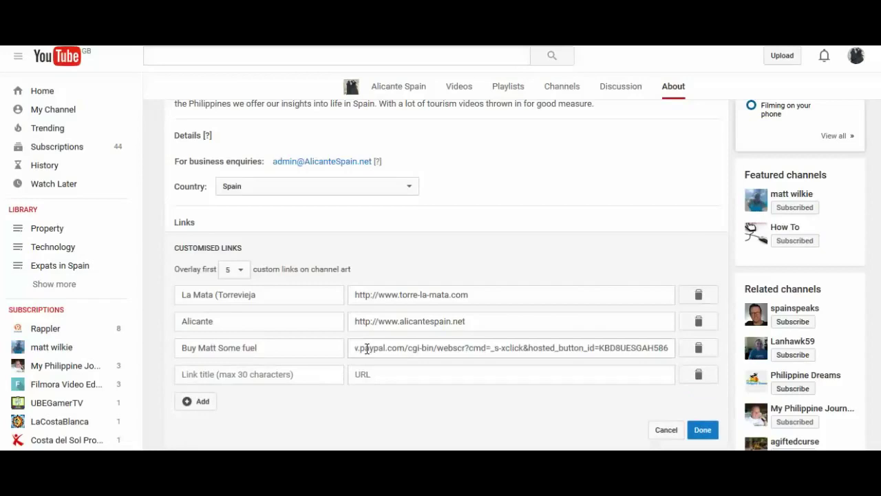
click(504, 348)
click(488, 295)
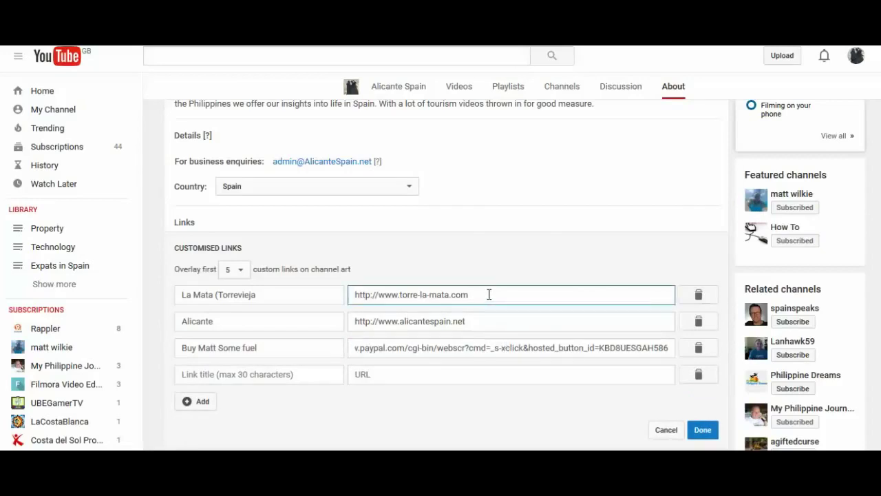
key(ctrl+a)
key(BackSpace)
click(418, 376)
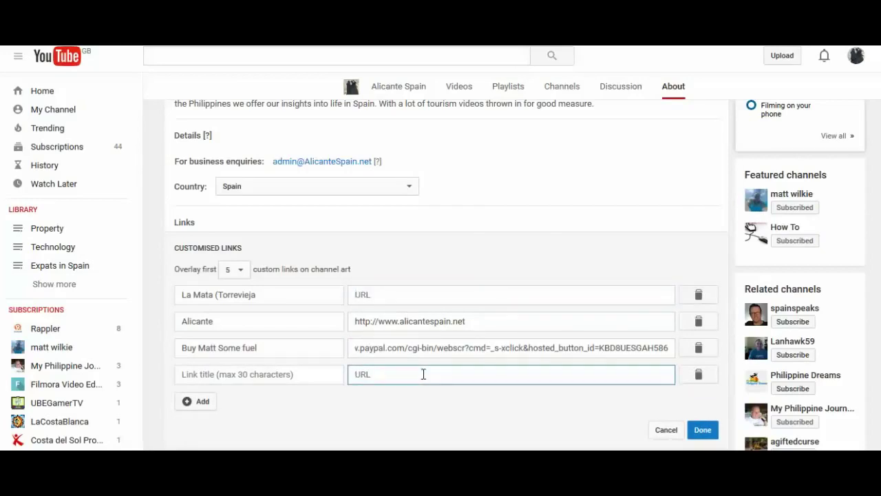
key(ctrl+v)
drag(324, 294, 73, 264)
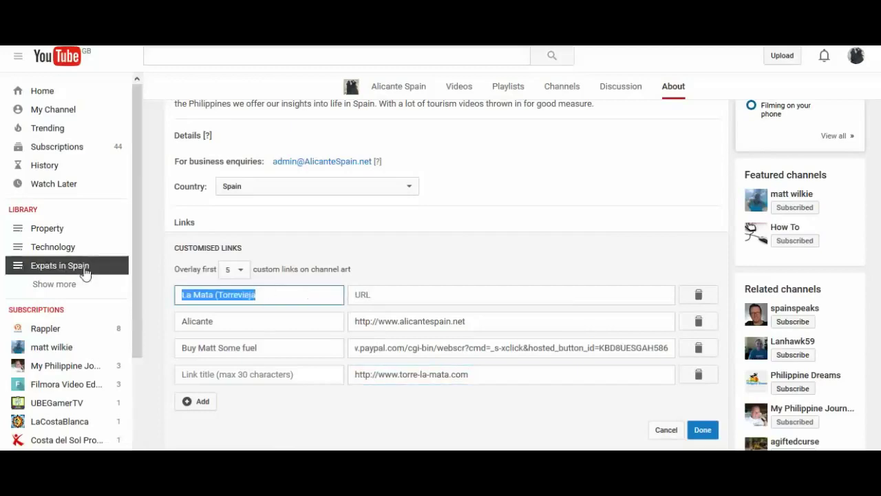
key(ctrl+x)
click(213, 372)
key(ctrl+v)
Move the fuel donation title and PayPal URL into the first link row
click(236, 348)
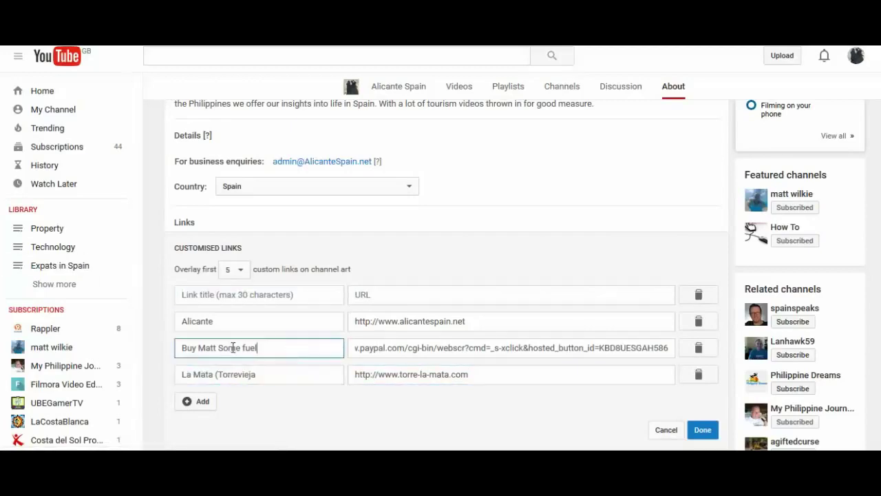
drag(260, 347, 157, 333)
key(ctrl+x)
click(230, 296)
key(ctrl+v)
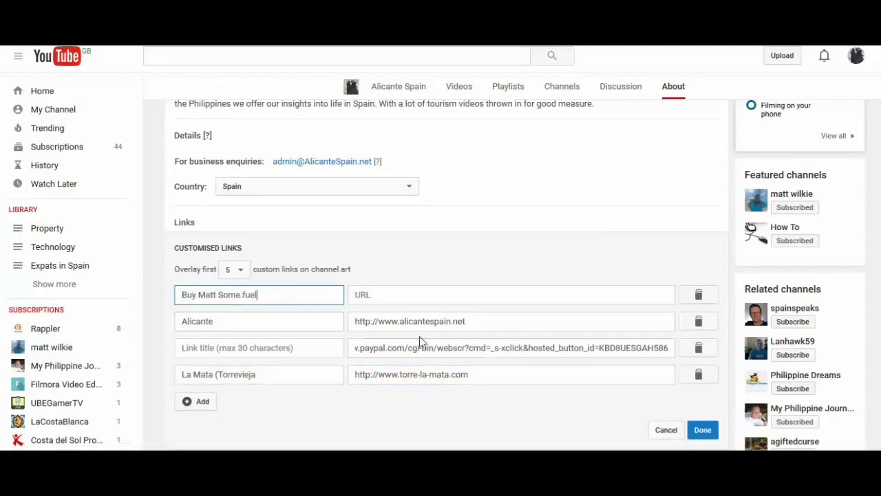
triple_click(546, 347)
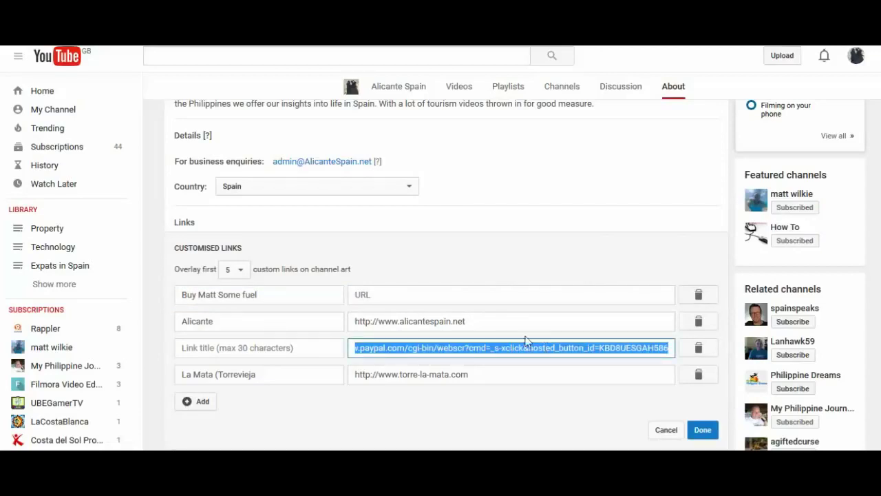
key(ctrl+x)
click(493, 296)
key(ctrl+v)
Move the La Mata (Torrevieja) URL and title from the spare row into the third row
click(479, 374)
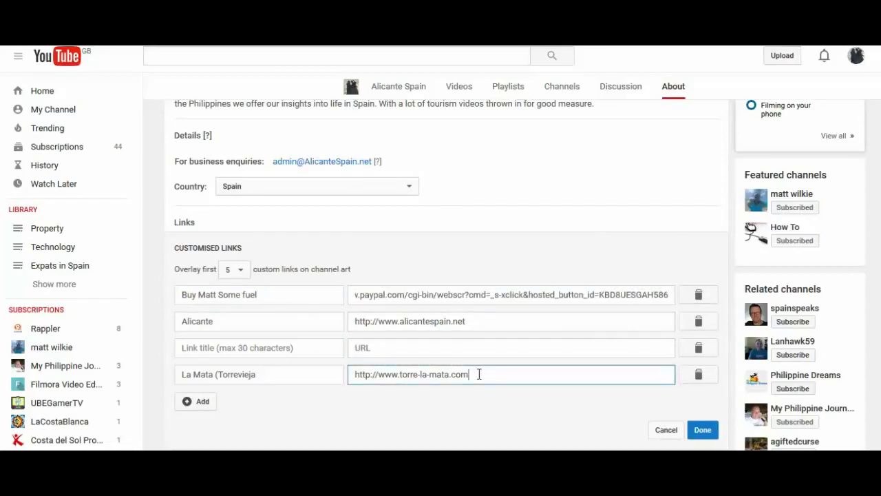
drag(479, 374, 333, 371)
key(ctrl+x)
click(395, 348)
key(ctrl+v)
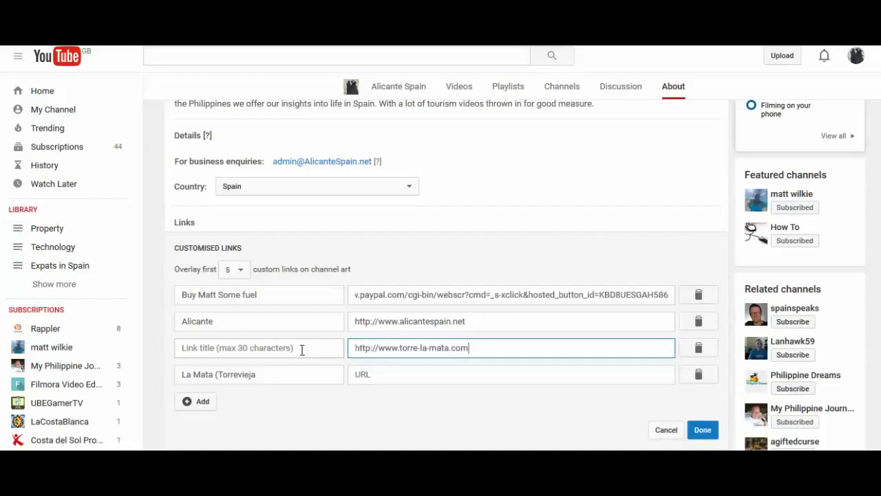
drag(261, 373, 146, 362)
key(ctrl+x)
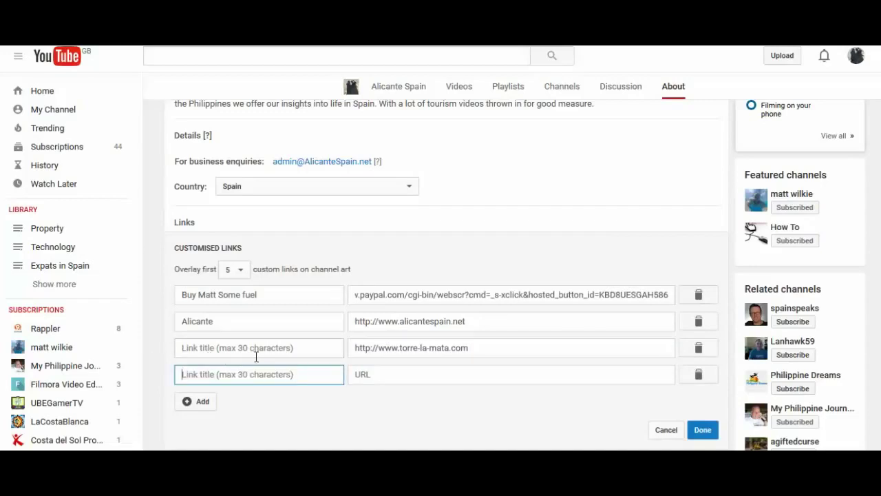
click(257, 356)
key(ctrl+v)
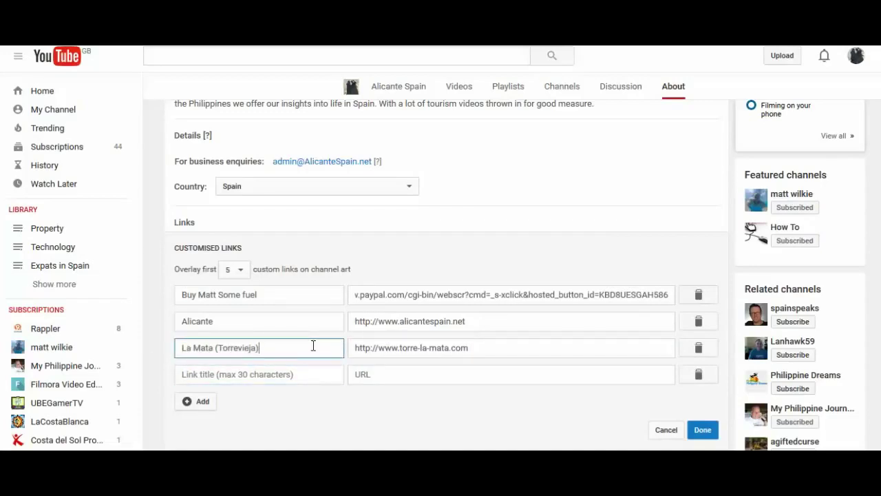
Save the reordered links and scroll up to the banner showing the donation link
click(703, 432)
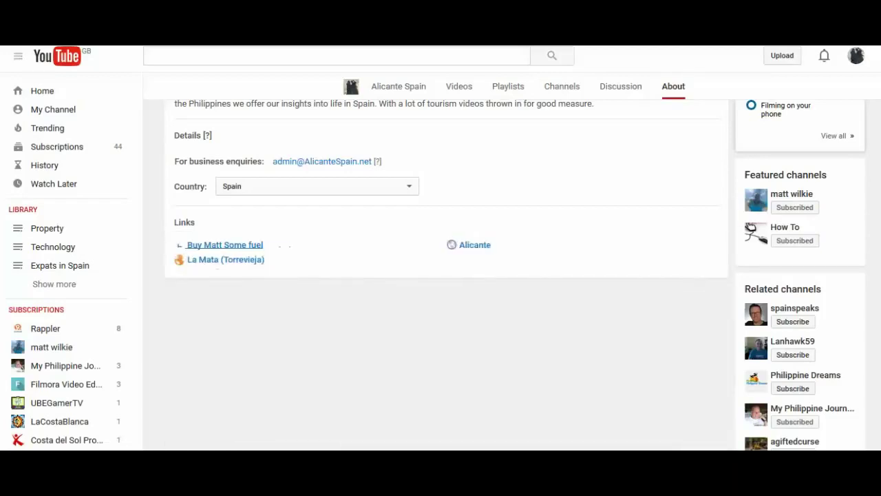
mouse_move(635, 157)
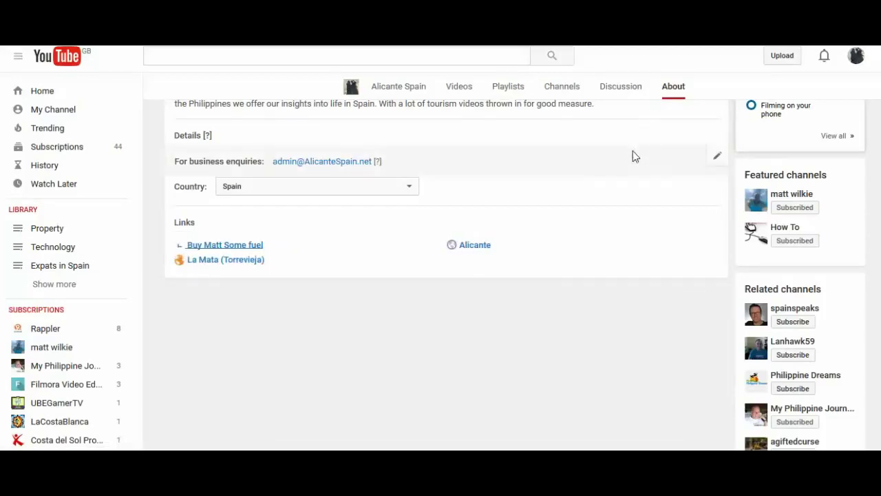
scroll(627, 168, up, 4)
scroll(626, 169, up, 1)
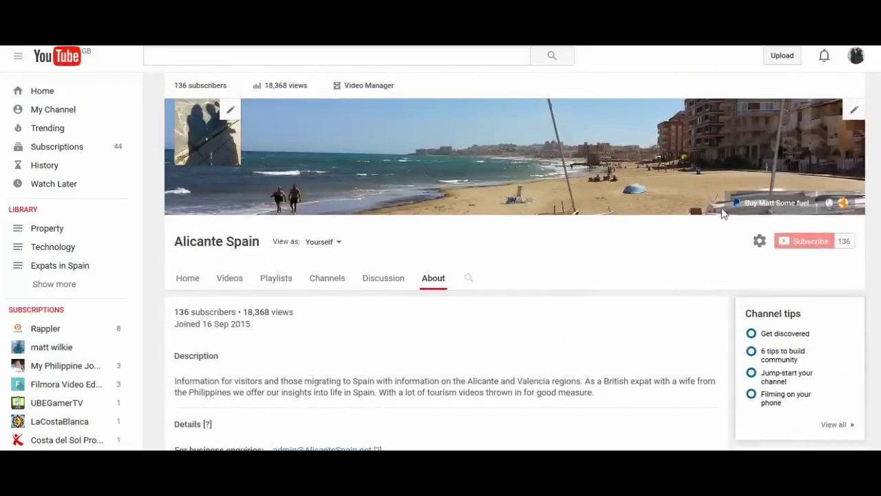